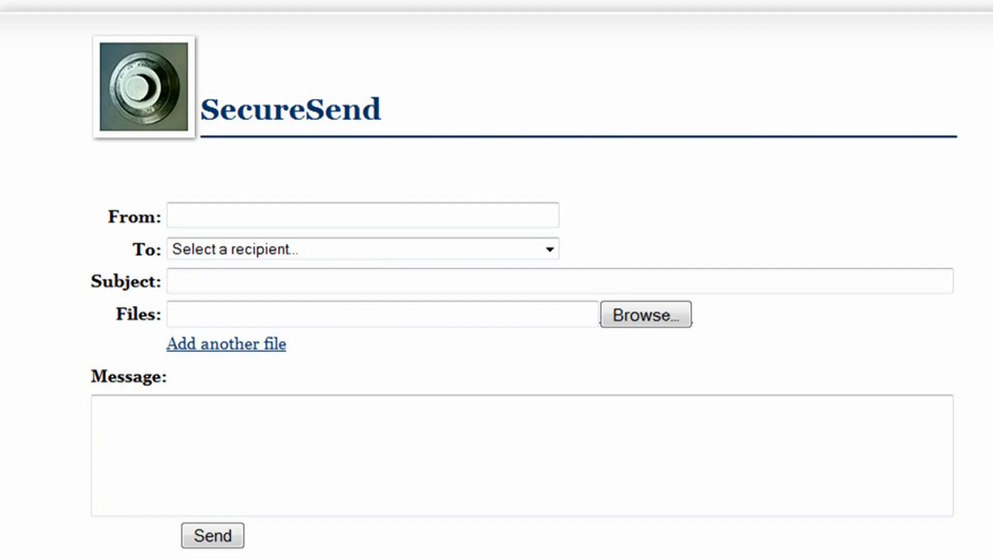
{"action": "type", "text": "Alli"}
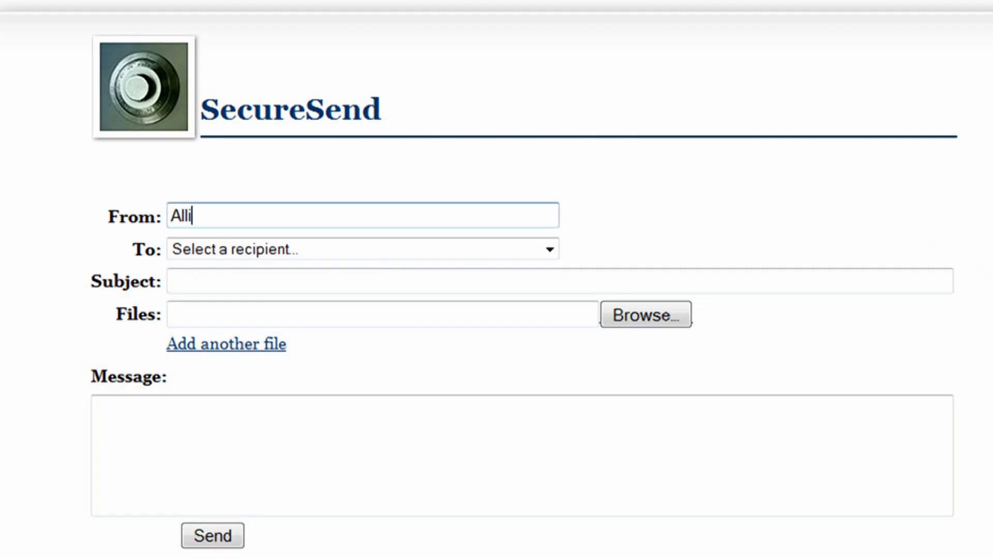
{"action": "type", "text": "son L."}
Choose the recipient, enter subject 'My Files' and write a short thank-you message.
{"action": "left_click", "coordinate": [550, 249]}
{"action": "left_click", "coordinate": [447, 392]}
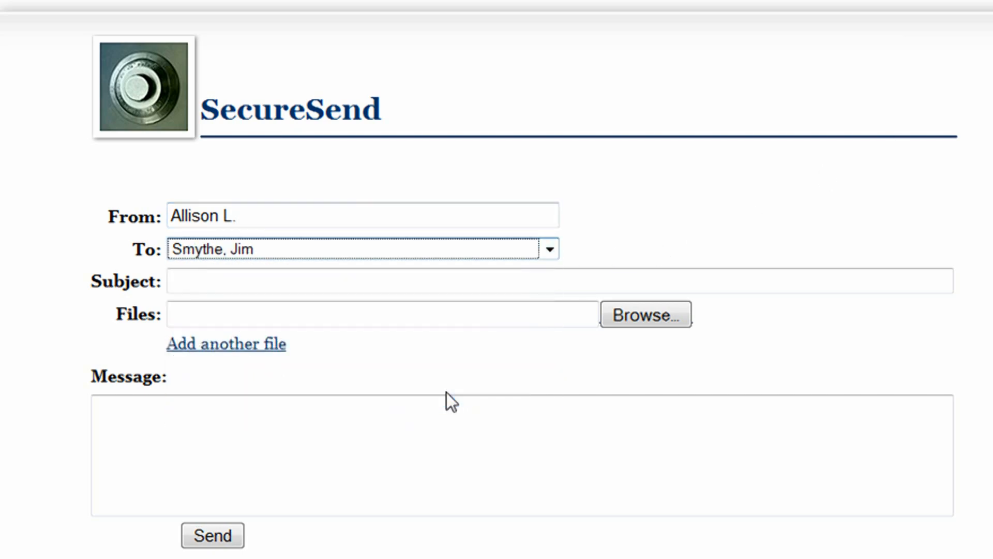
{"action": "key", "text": "Tab"}
{"action": "type", "text": "My Files"}
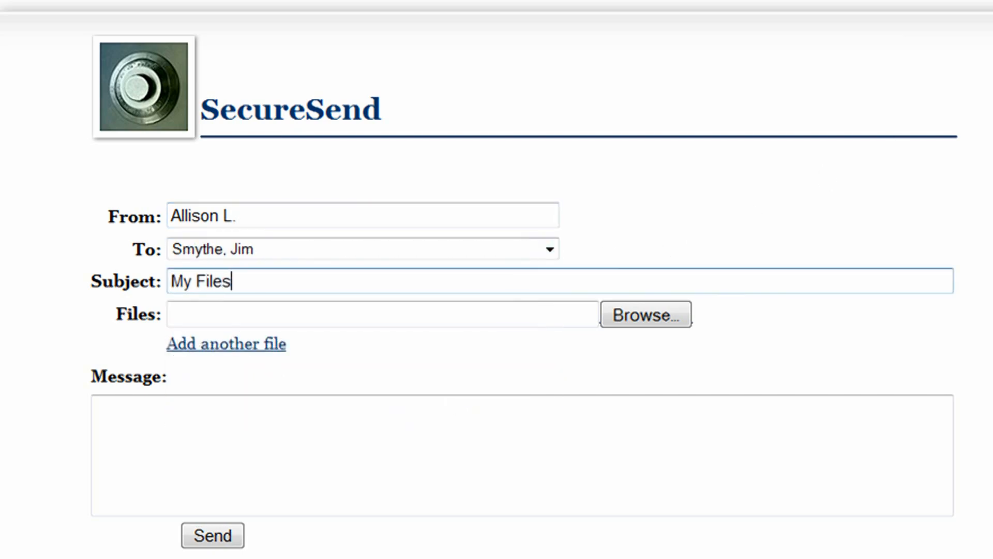
{"action": "left_click", "coordinate": [476, 447]}
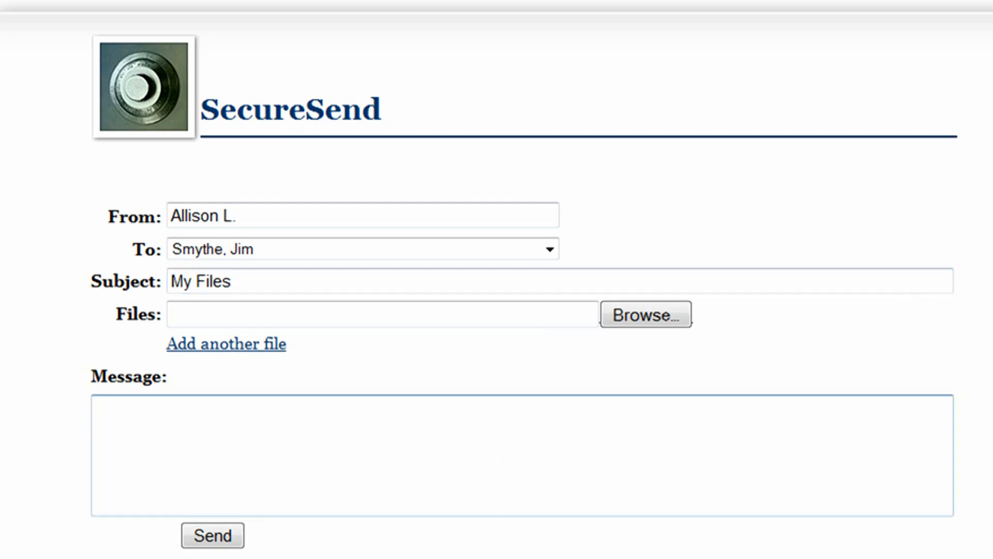
{"action": "type", "text": "Thanks for looking"}
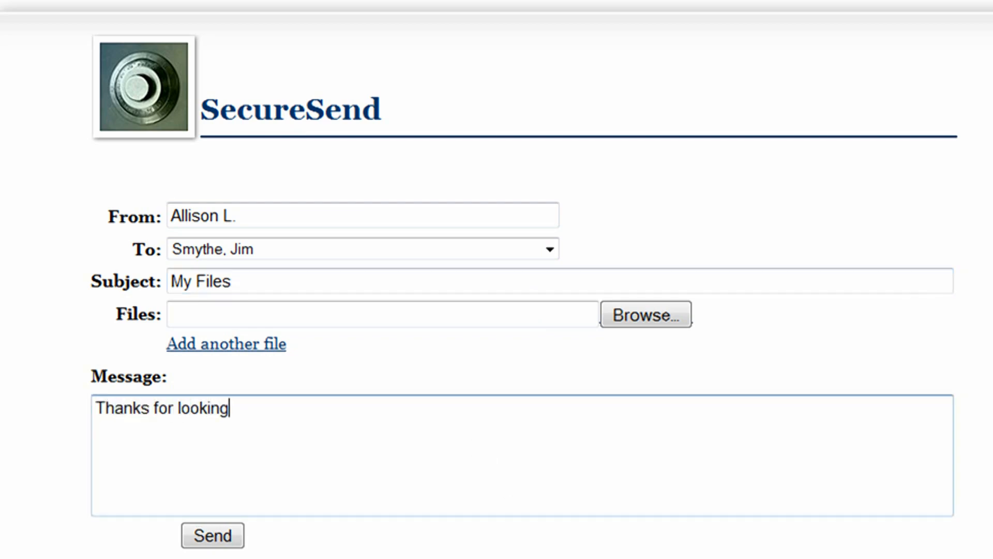
{"action": "type", "text": " these over!"}
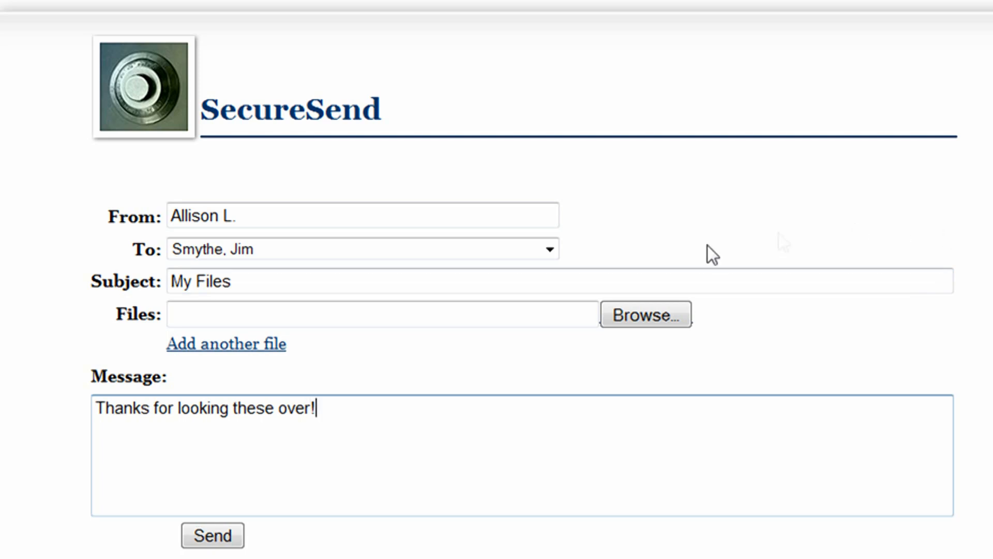
Attach 2009Tax.xlsx and a second file, then send them to reach Transfer Complete.
{"action": "left_click", "coordinate": [664, 318]}
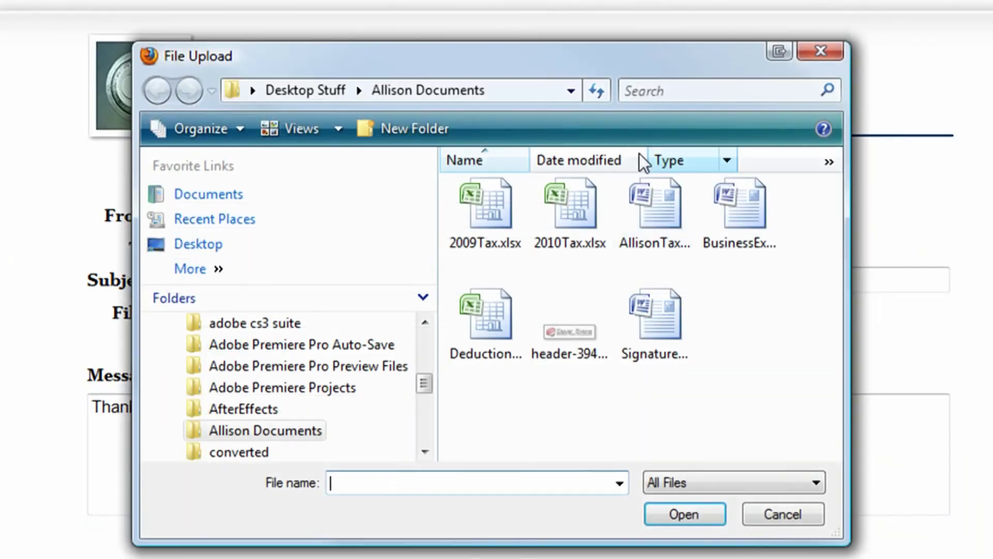
{"action": "double_click", "coordinate": [494, 212]}
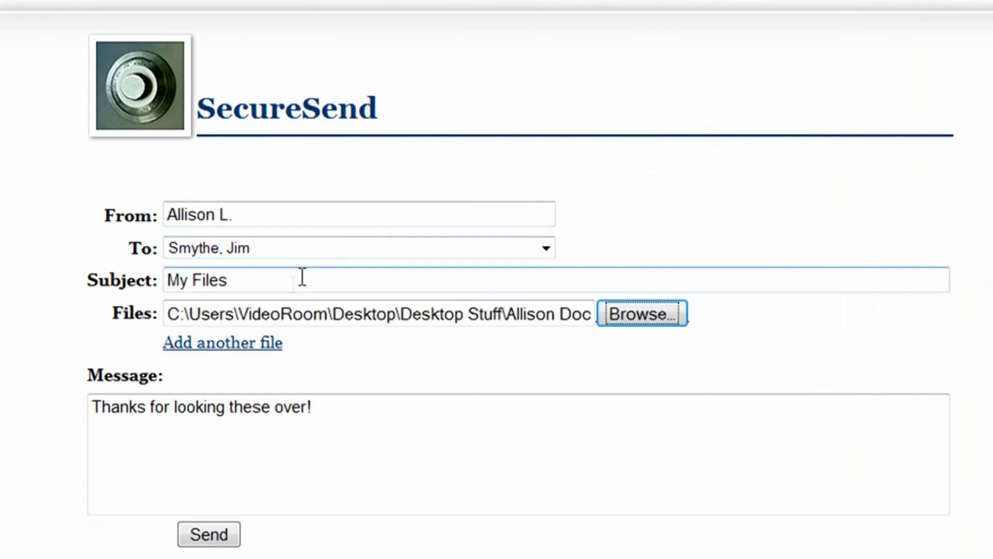
{"action": "left_click", "coordinate": [270, 346]}
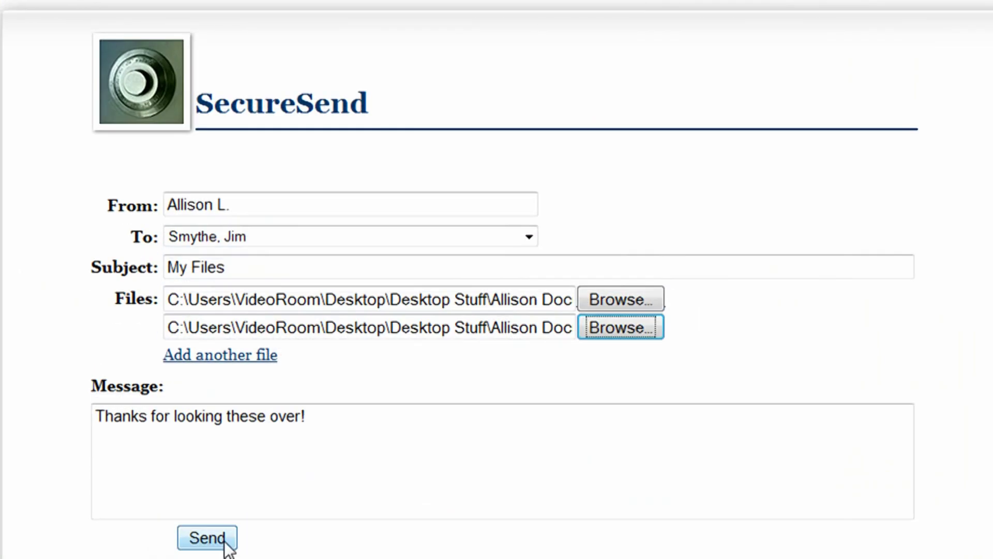
{"action": "left_click", "coordinate": [207, 538]}
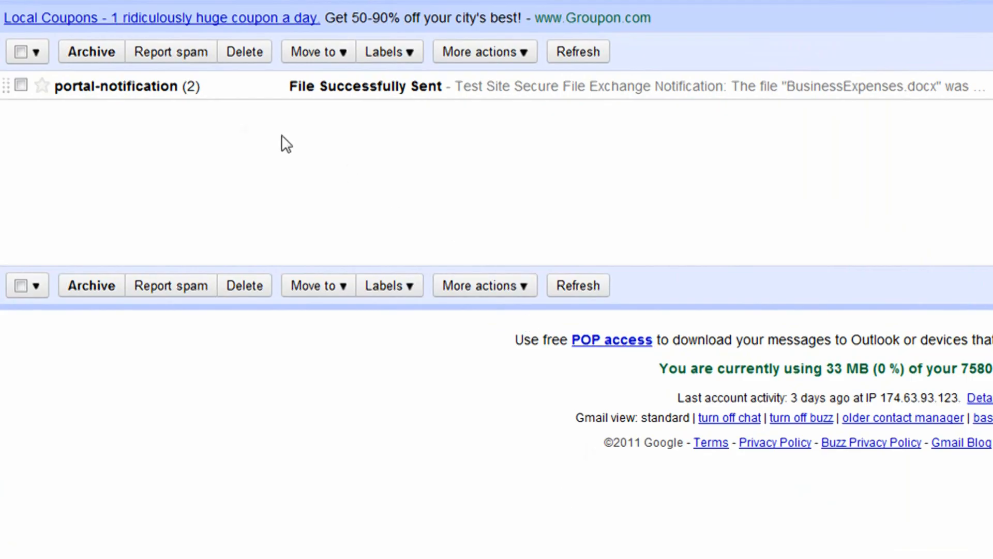
View the 'File Successfully Sent' notification email in the Gmail inbox.
{"action": "left_click", "coordinate": [137, 99]}
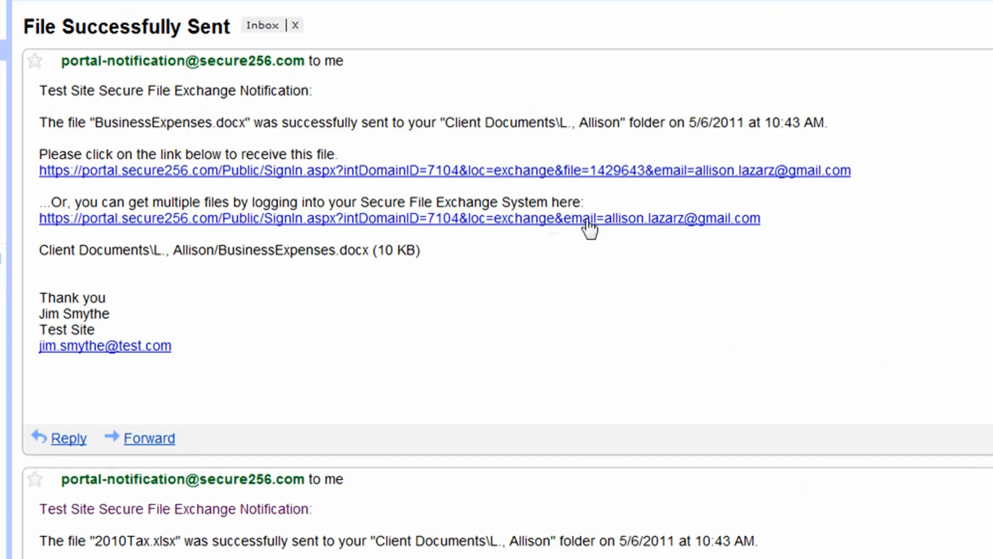
Follow the email link and sign in to the portal, reaching the My Documents list.
{"action": "left_click", "coordinate": [327, 222]}
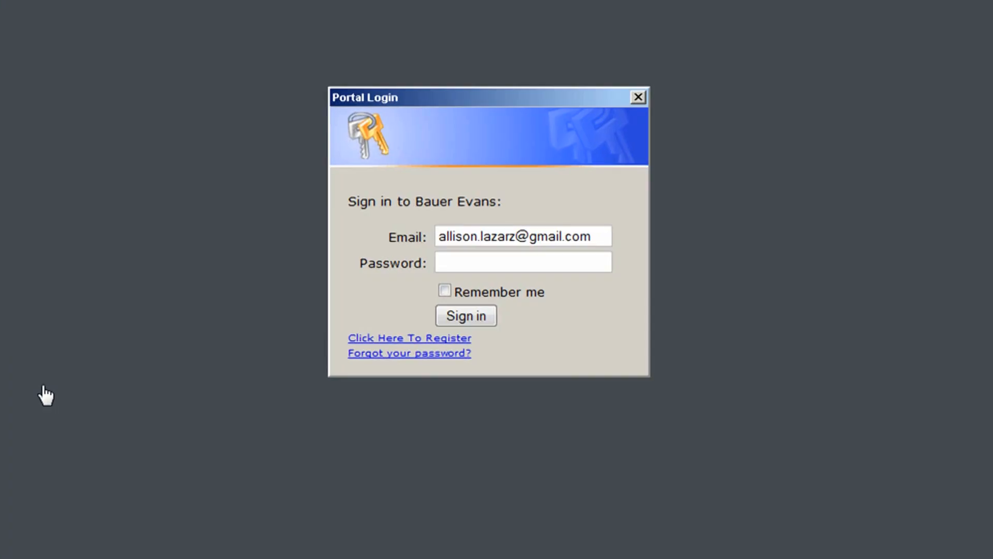
{"action": "type", "text": "•••••"}
{"action": "type", "text": "••••"}
{"action": "left_click", "coordinate": [462, 314]}
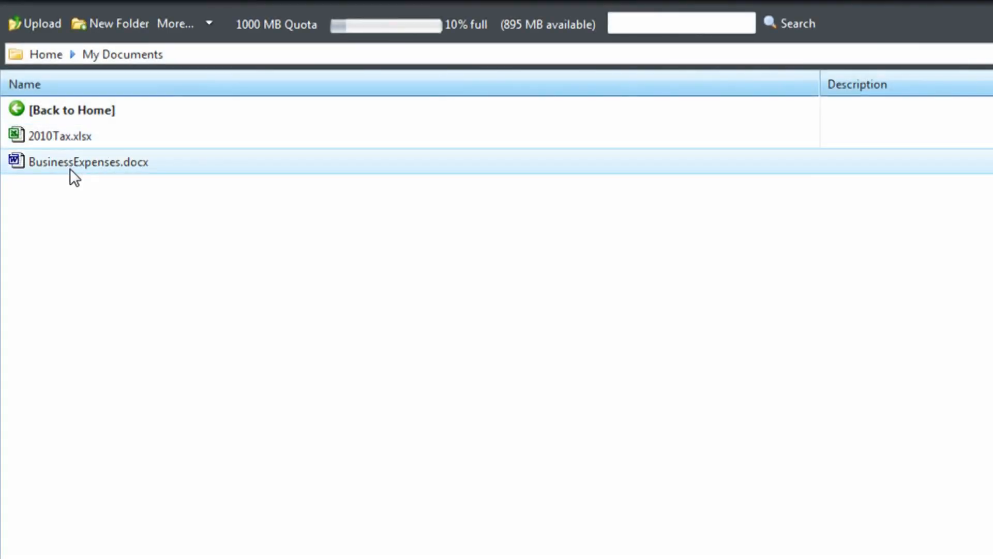
Download BusinessExpenses.docx from My Documents, saving it via the Firefox dialog.
{"action": "left_click", "coordinate": [71, 169]}
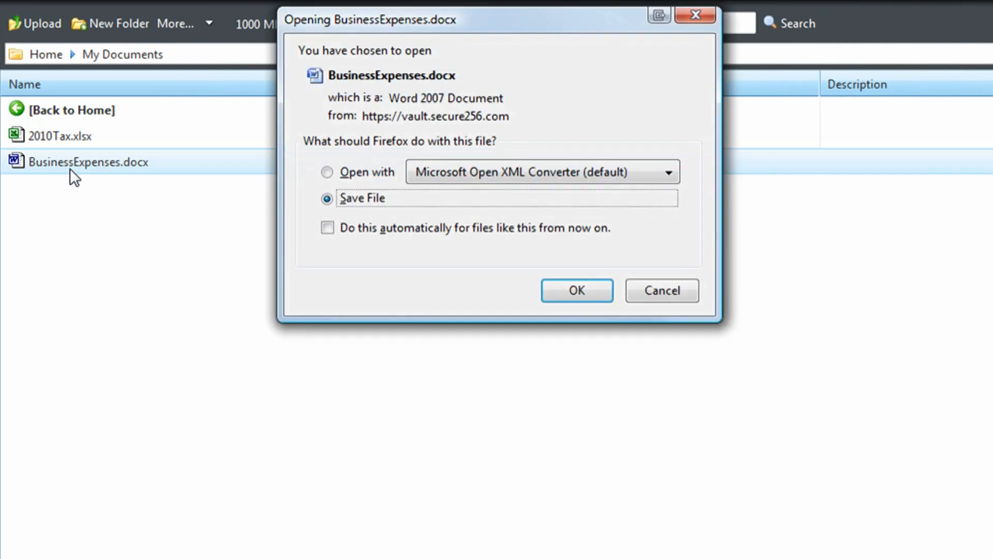
{"action": "left_click", "coordinate": [586, 290]}
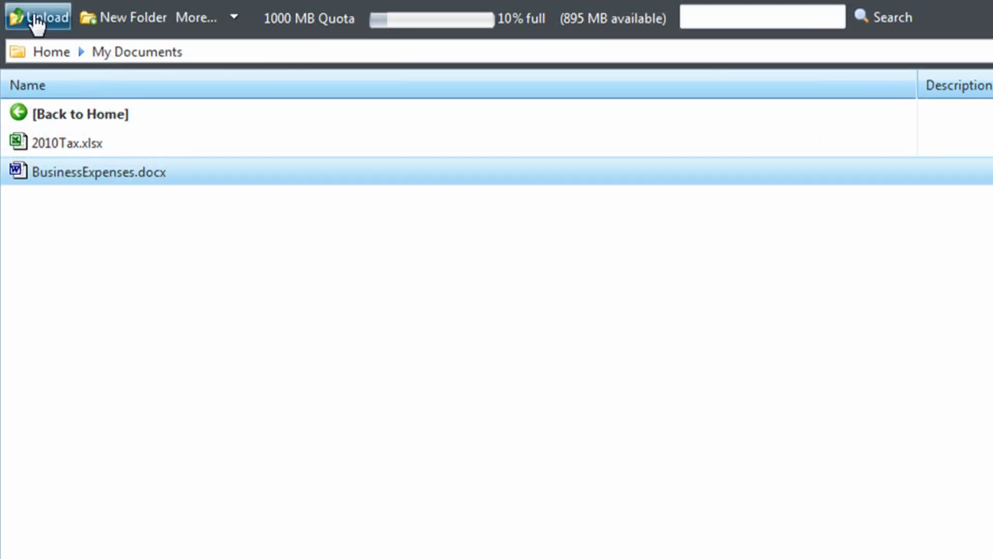
Upload Deductions2008.xlsx from the computer into the My Documents folder.
{"action": "left_click", "coordinate": [40, 24]}
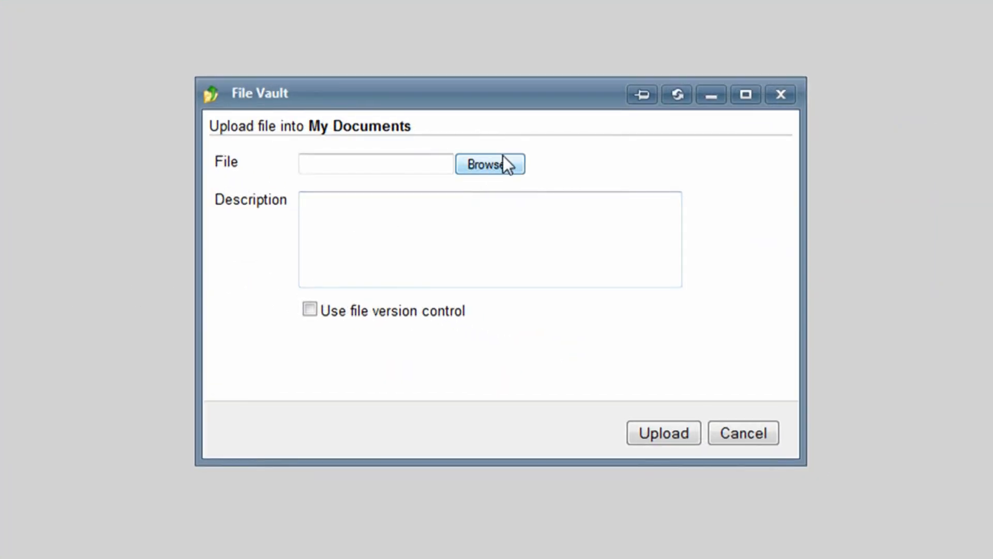
{"action": "left_click", "coordinate": [503, 159]}
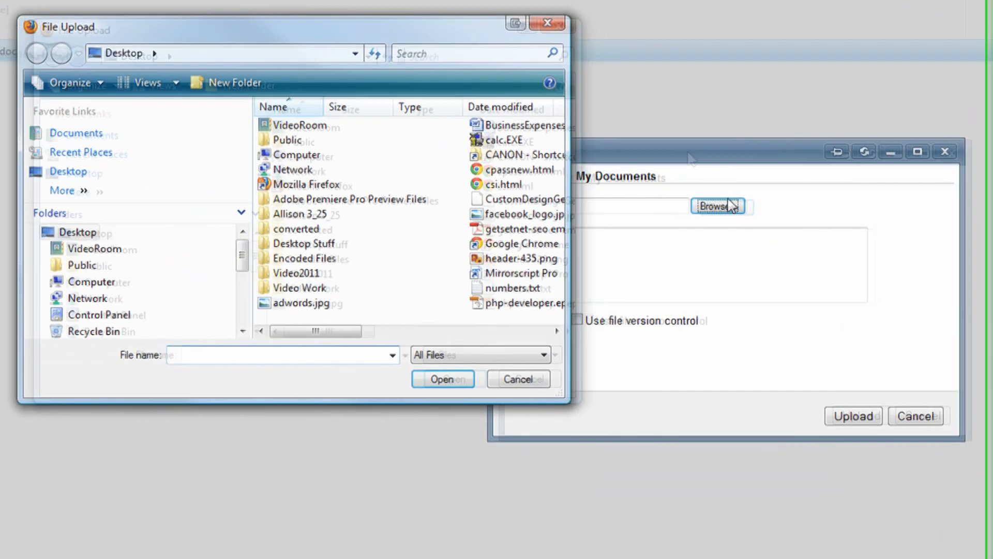
{"action": "left_click", "coordinate": [302, 233]}
{"action": "double_click", "coordinate": [303, 233]}
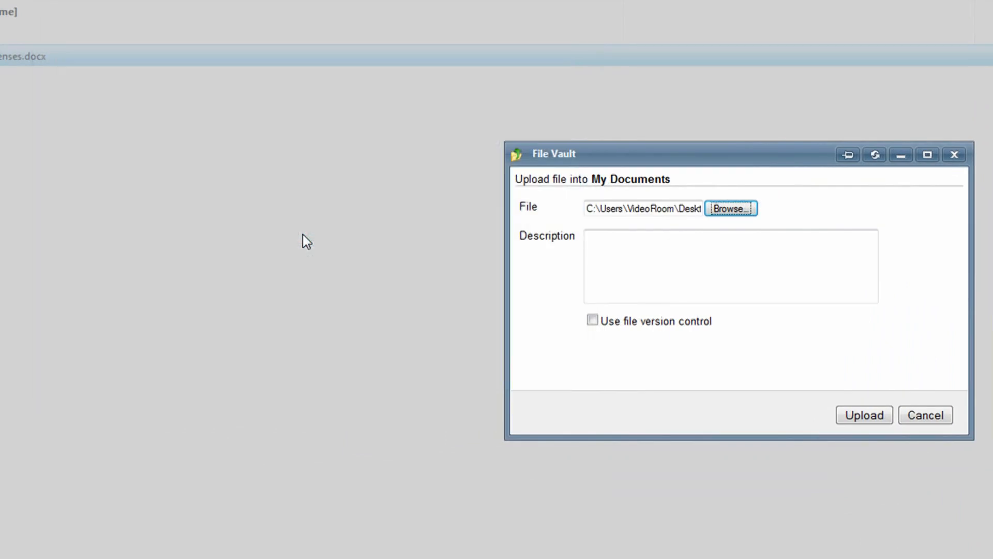
{"action": "left_click", "coordinate": [873, 423]}
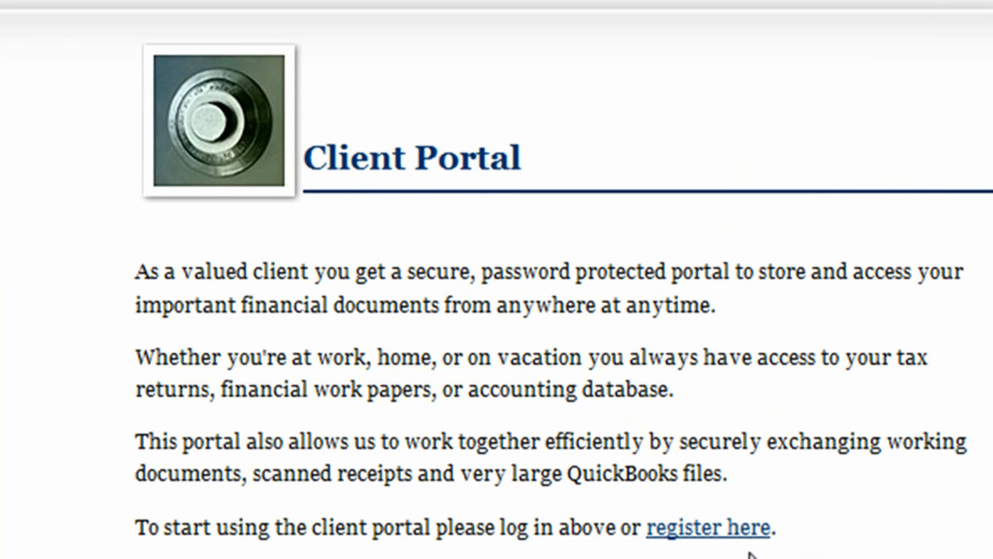
Follow the 'register here' link to the Bauer Evans new-account registration form.
{"action": "left_click", "coordinate": [711, 544]}
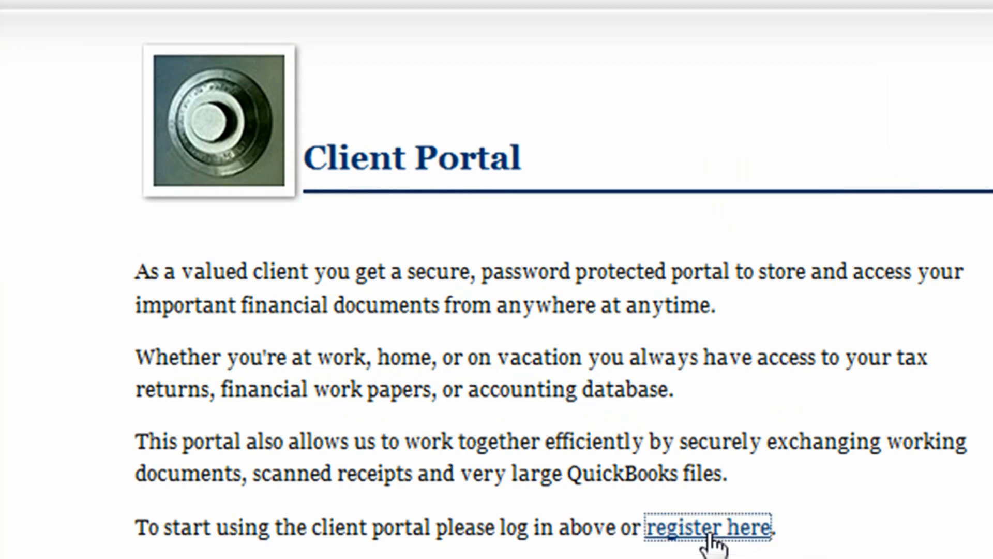